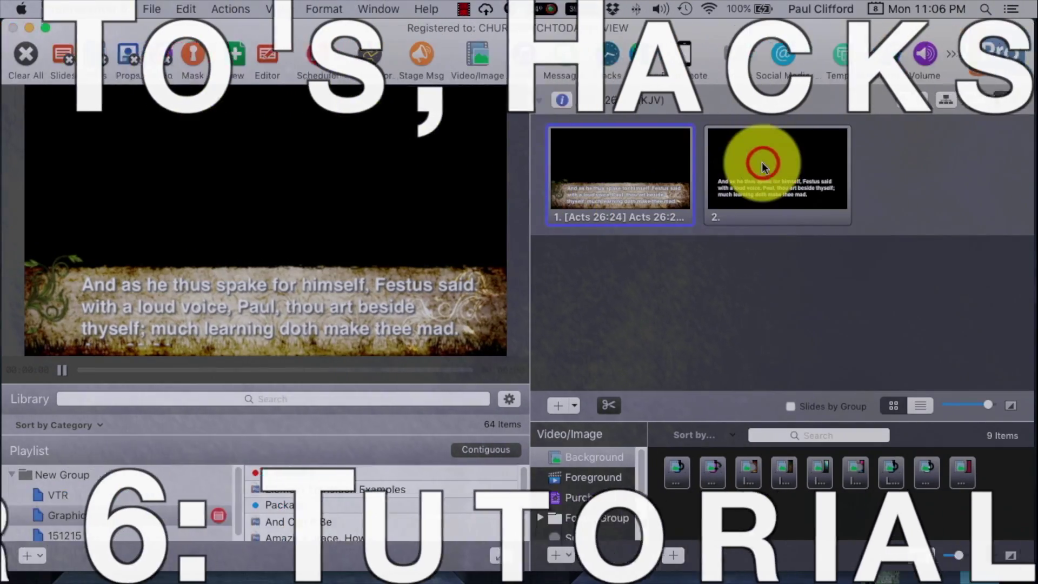
Return from the slide editor to the show's slide grid and select slide 2
left_click(748, 162)
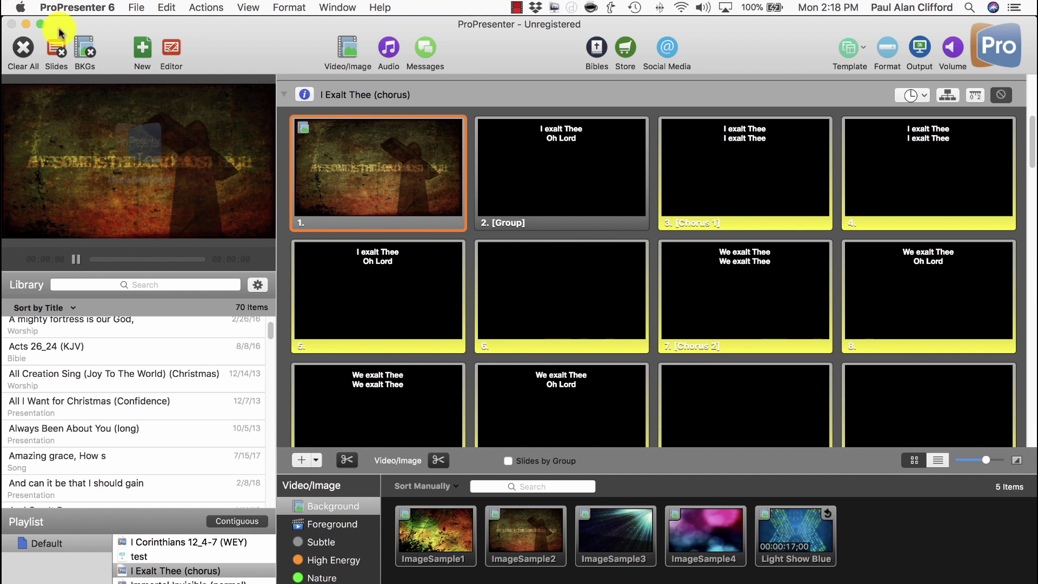
Open ProPresenter 6's Display preferences, where Enable Syphon is on at 1360 × 768
left_click(89, 7)
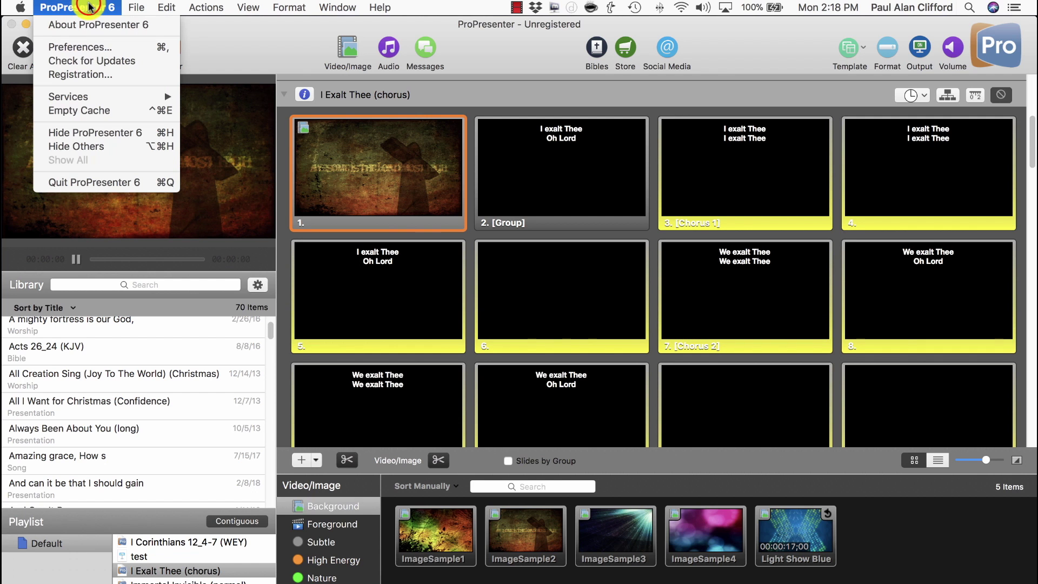
left_click(81, 47)
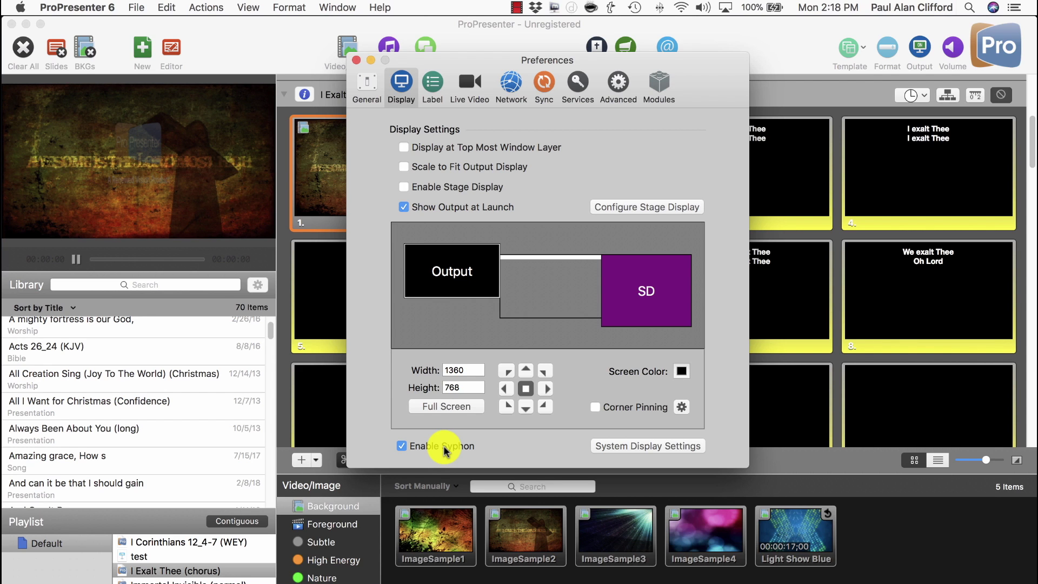
key("super+Tab")
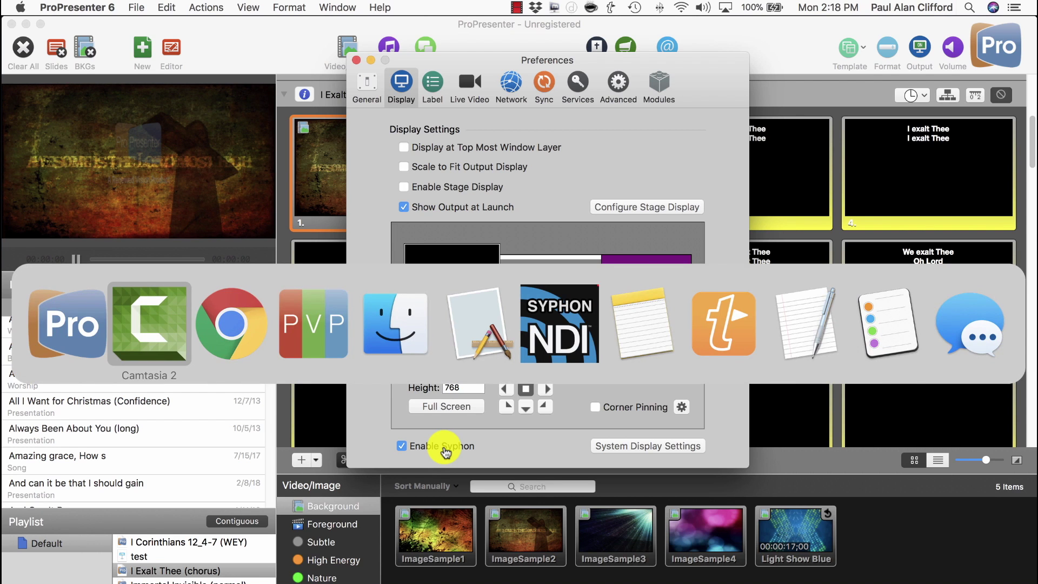
Switch to Chrome's techlife.sg TCPSyphon page listing the Syphon to NDI ver1.20(8) download
key("super+Tab")
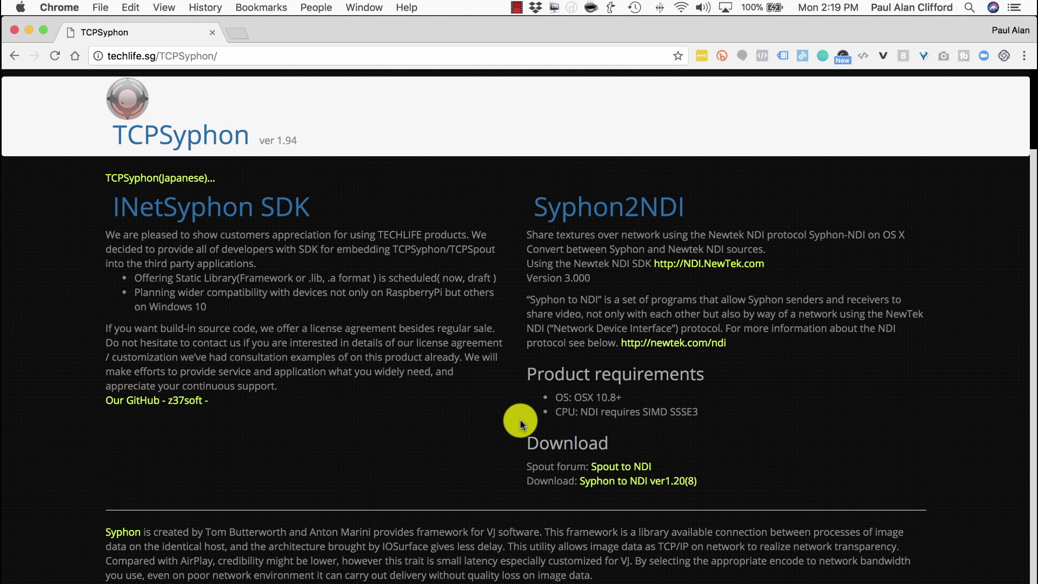
key("super+Tab")
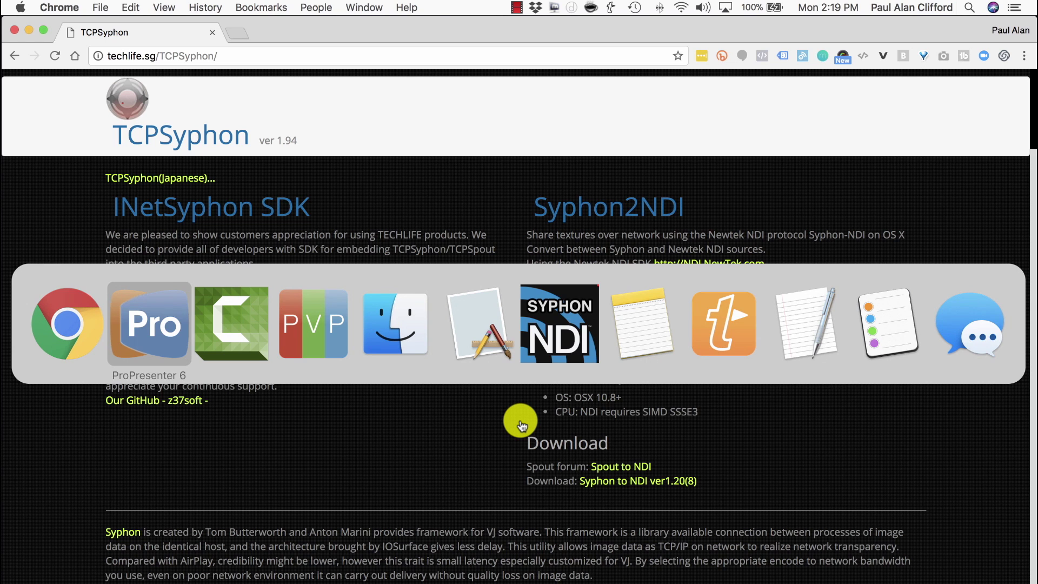
In Syphon2NDIServer, reset the Syphon source to none, then reselect ProPresenter 6 / Output
key("super+Tab")
key("super+Tab")
key("super+Tab")
key("super+Tab")
key("super+Tab")
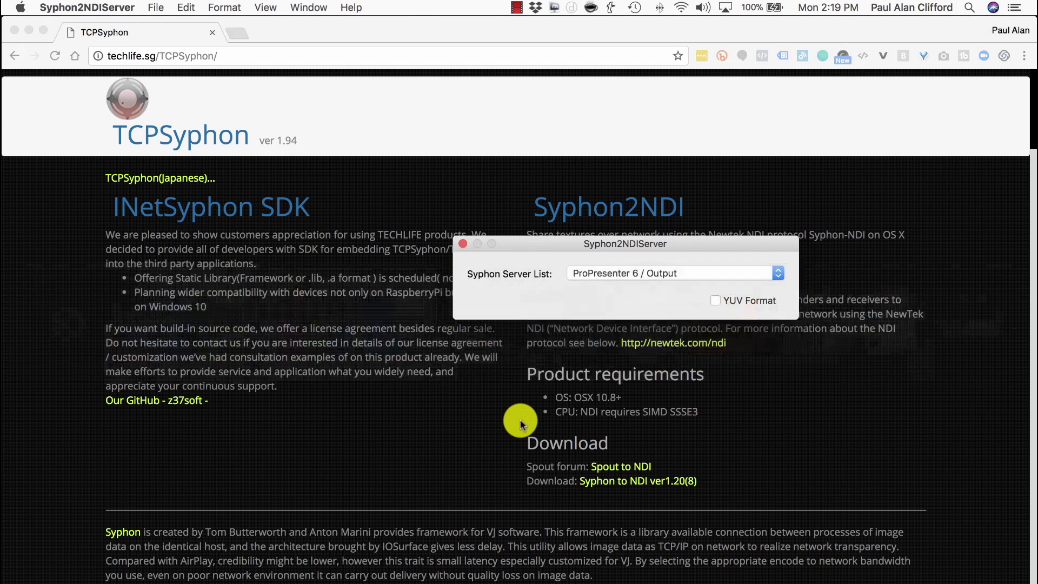
left_click_drag(671, 238, 497, 212)
left_click(606, 246)
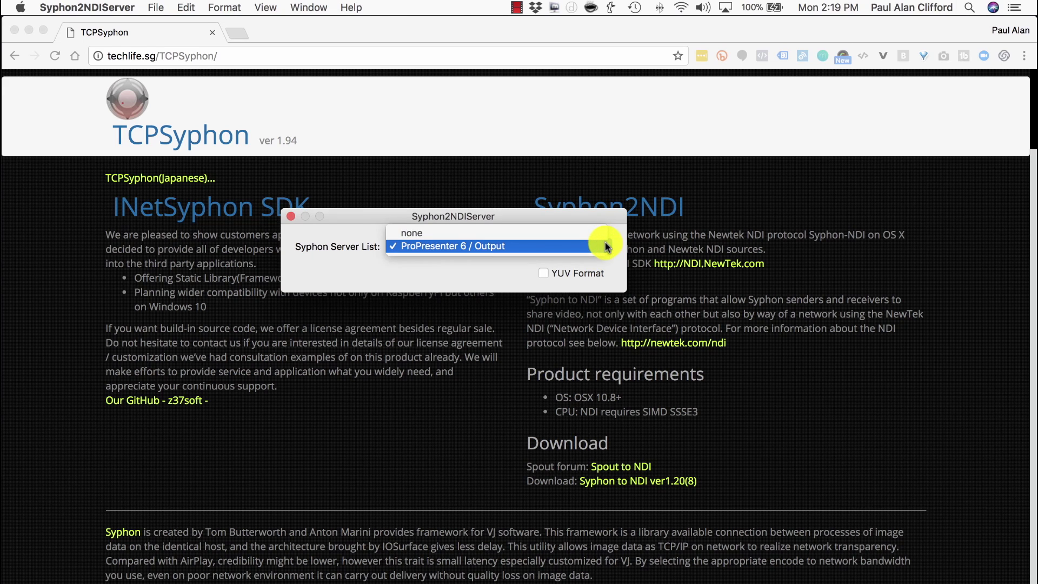
left_click(589, 233)
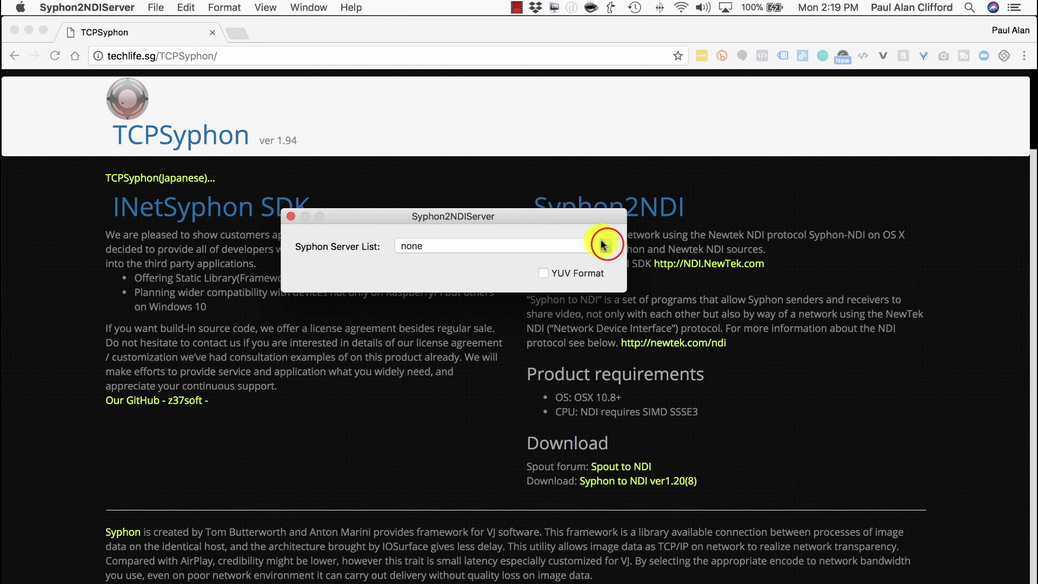
left_click(597, 245)
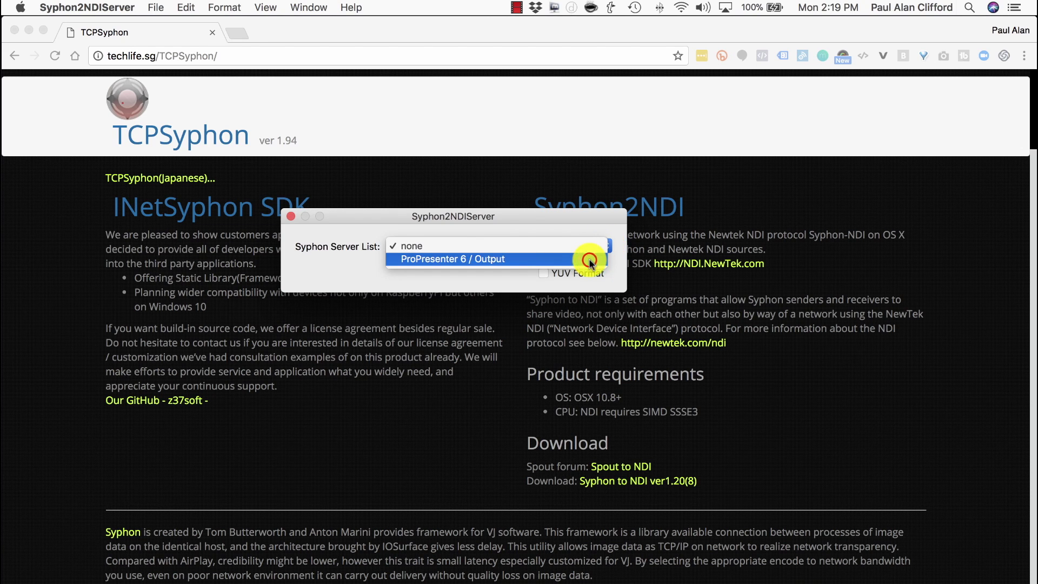
left_click(589, 261)
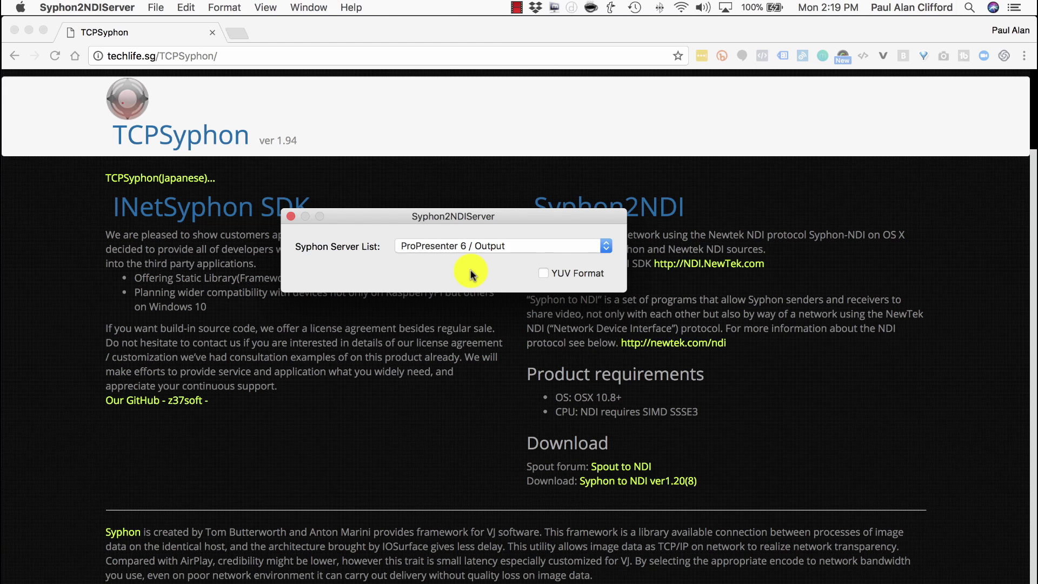
key("super+Tab")
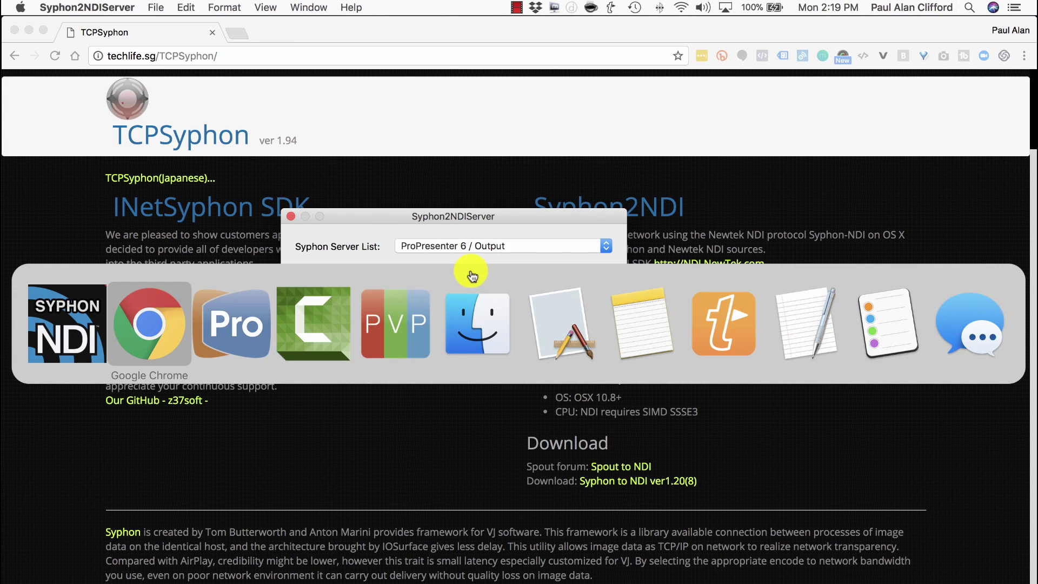
In PVP3, select Layer 1 and hide Layer 2's NDI feed
key("super+Tab")
key("super+Tab")
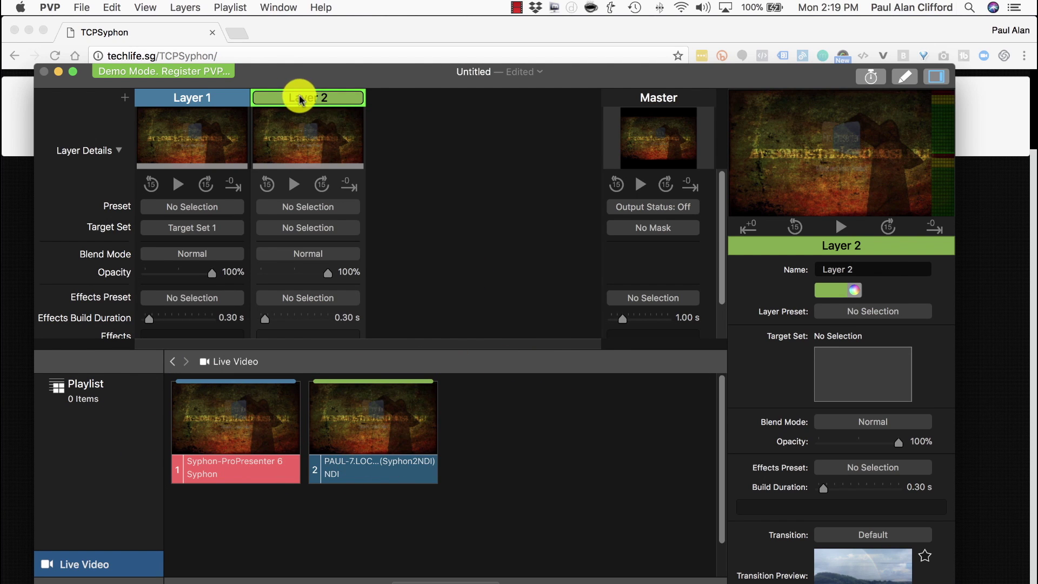
left_click(308, 134)
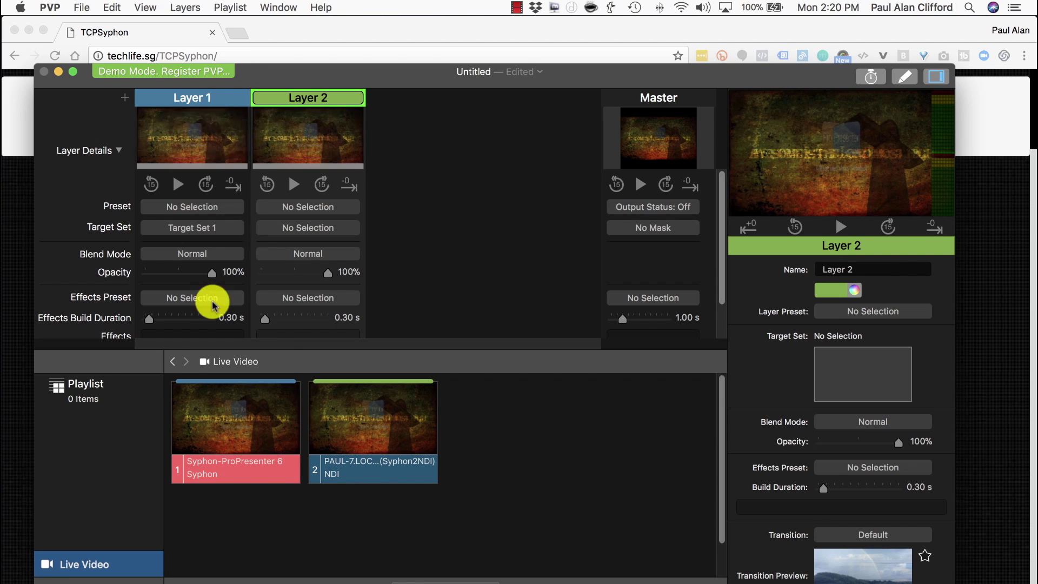
left_click(202, 97)
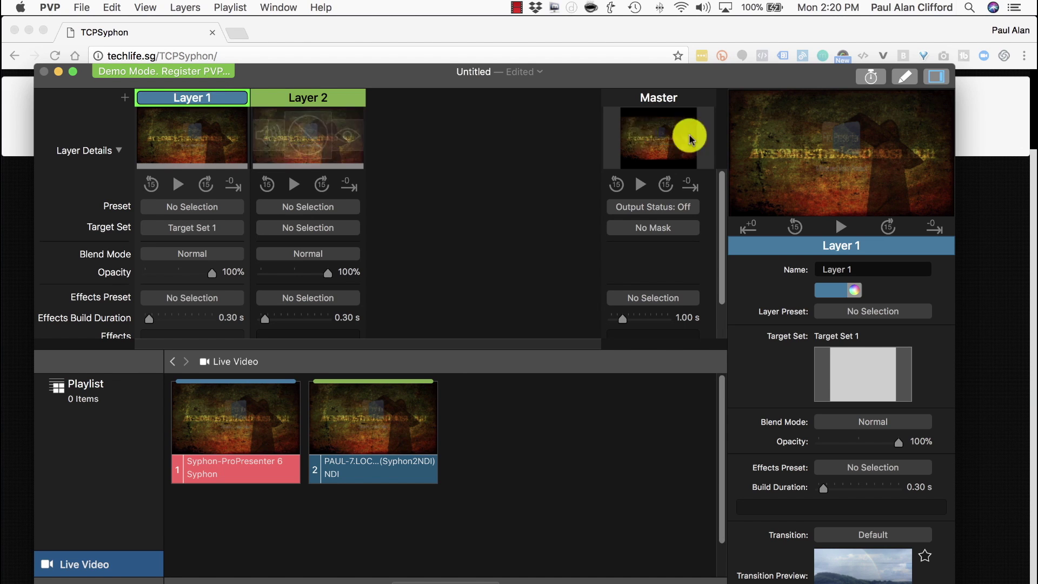
mouse_move(655, 139)
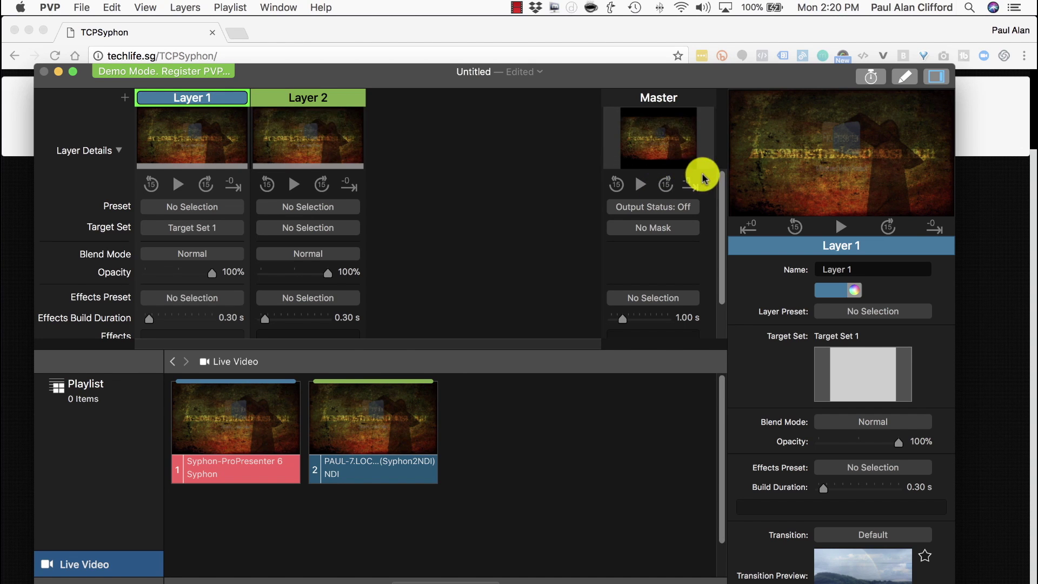
mouse_move(220, 131)
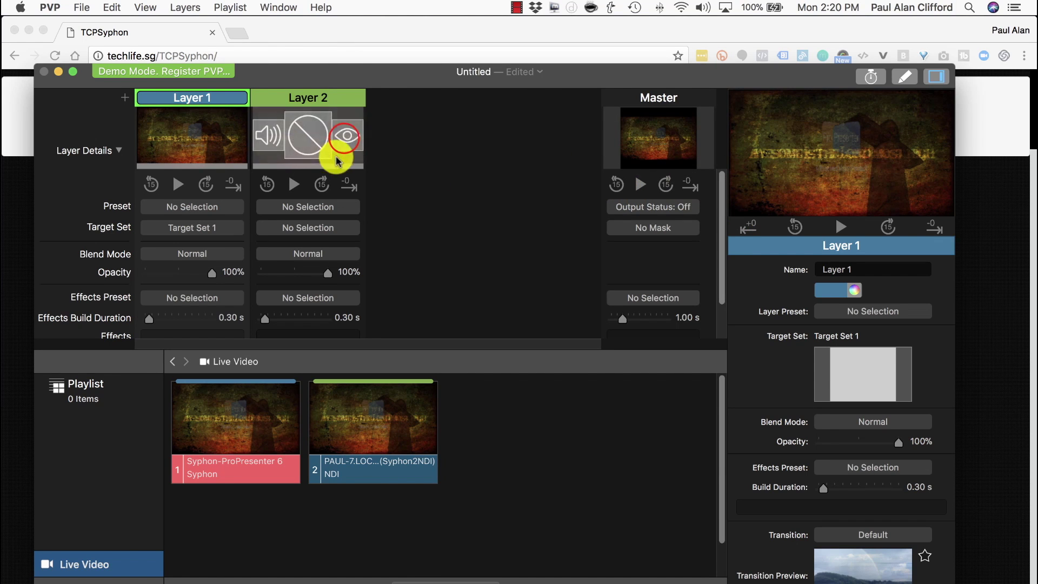
left_click(347, 135)
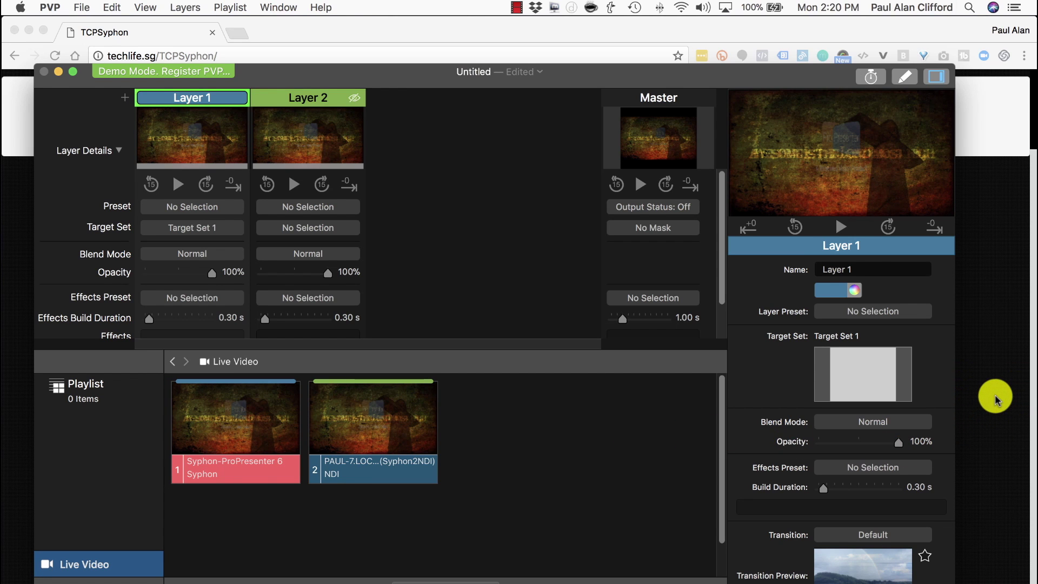
Close ProPresenter's Preferences and send slide 2, 'I exalt Thee Oh Lord', live
key("super+Tab")
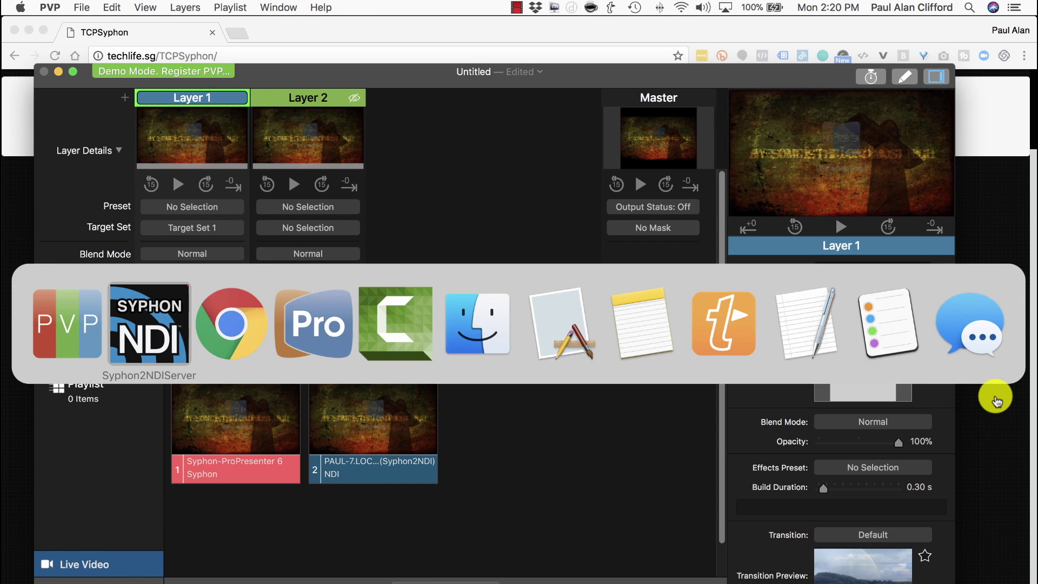
key("super+Tab")
key("super+Tab")
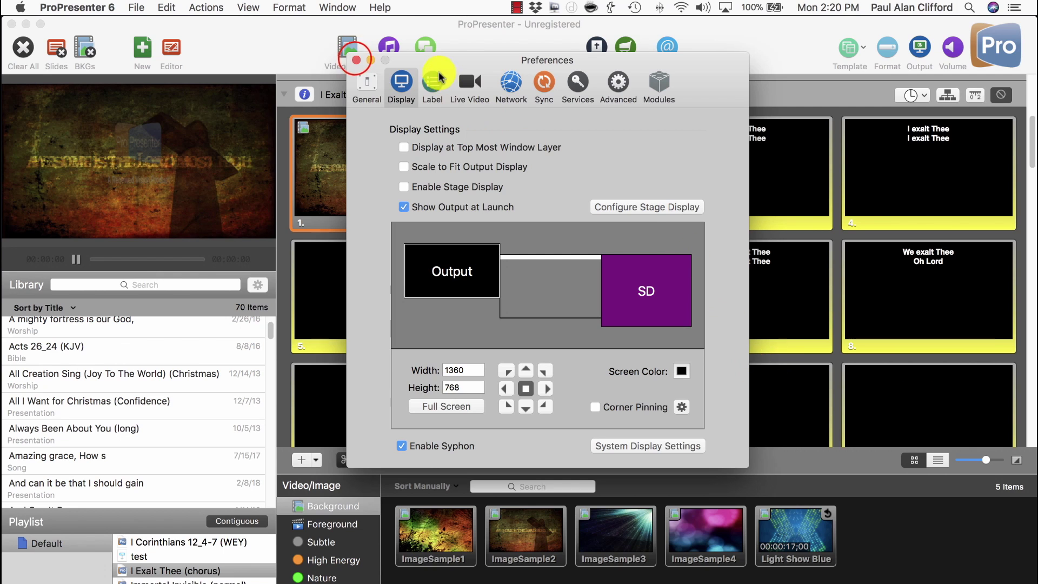
left_click(354, 60)
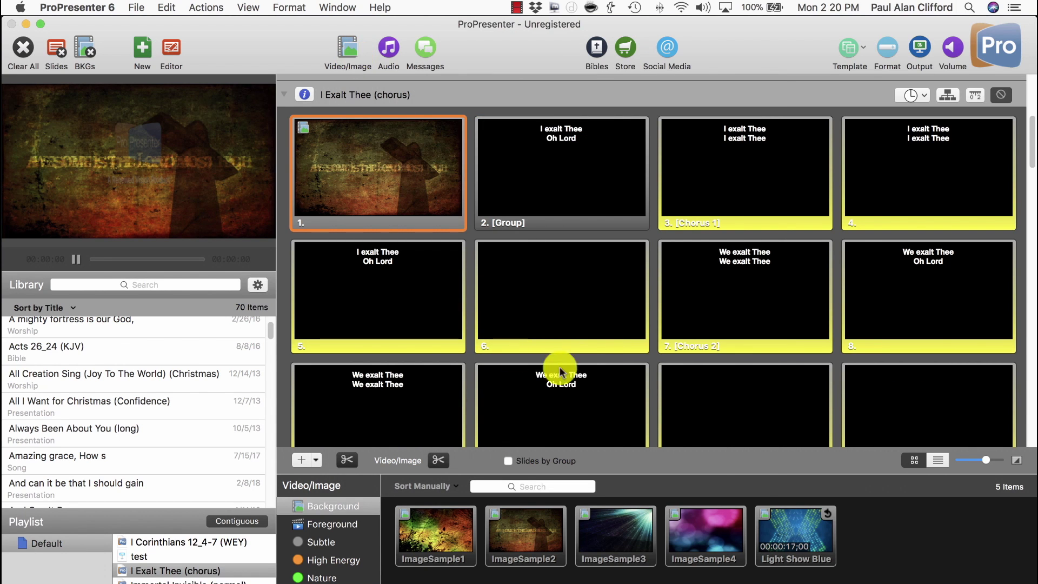
left_click(512, 158)
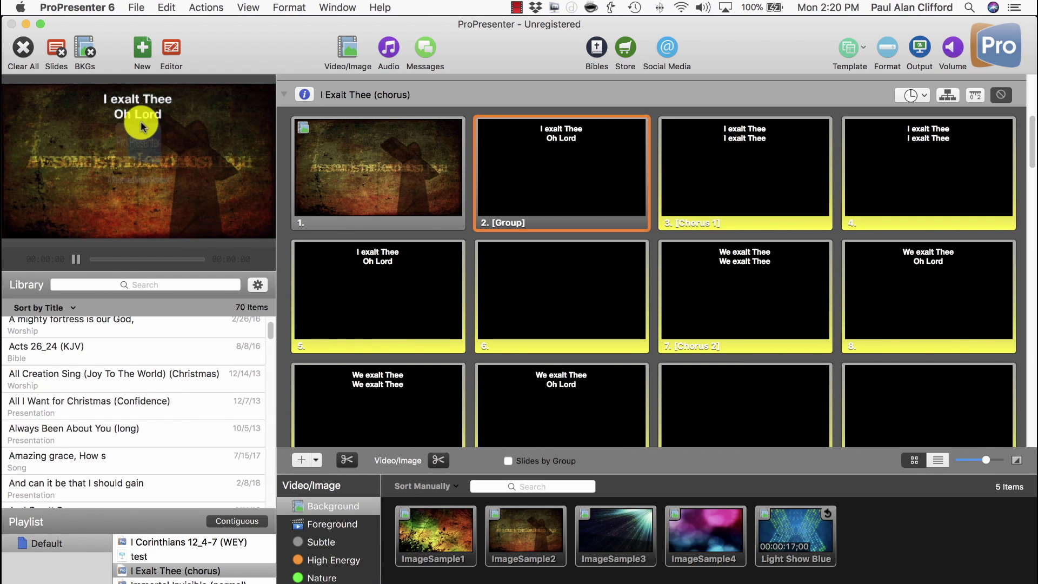
key("super+Tab")
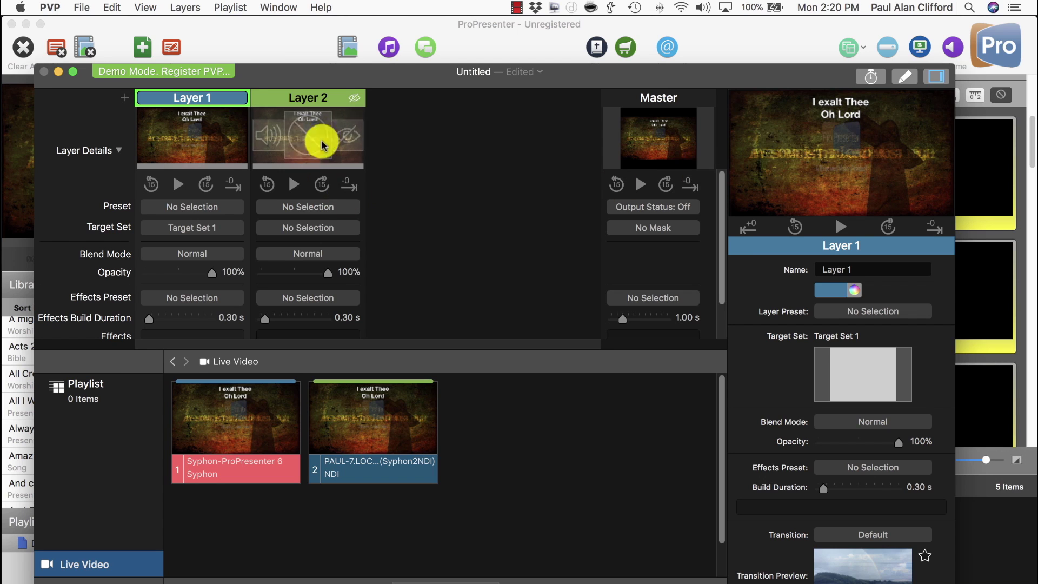
Make Layer 2's NDI feed visible and hide Layer 1's Syphon feed
left_click(304, 95)
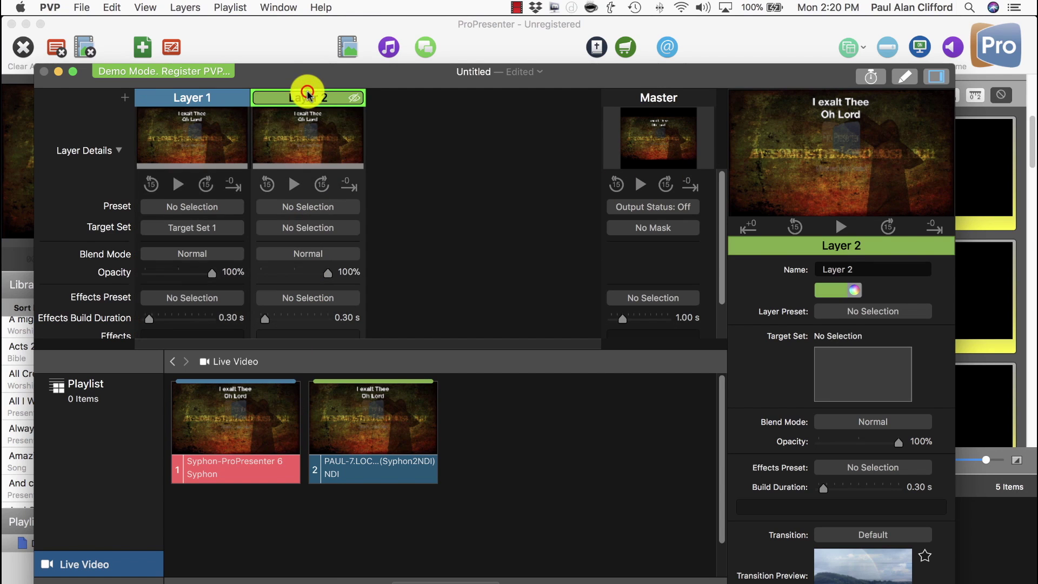
left_click(353, 98)
left_click(354, 140)
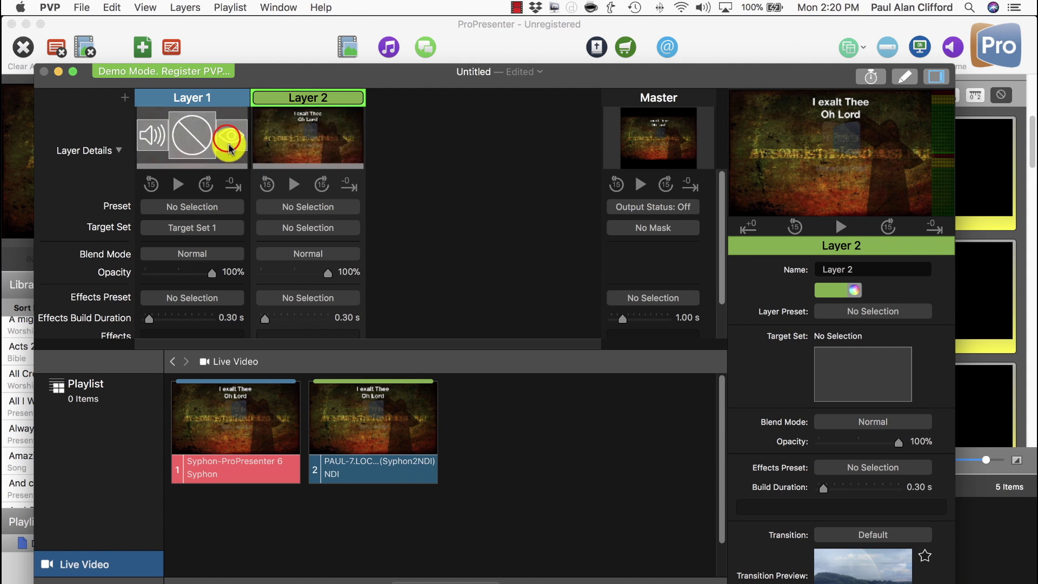
left_click(224, 138)
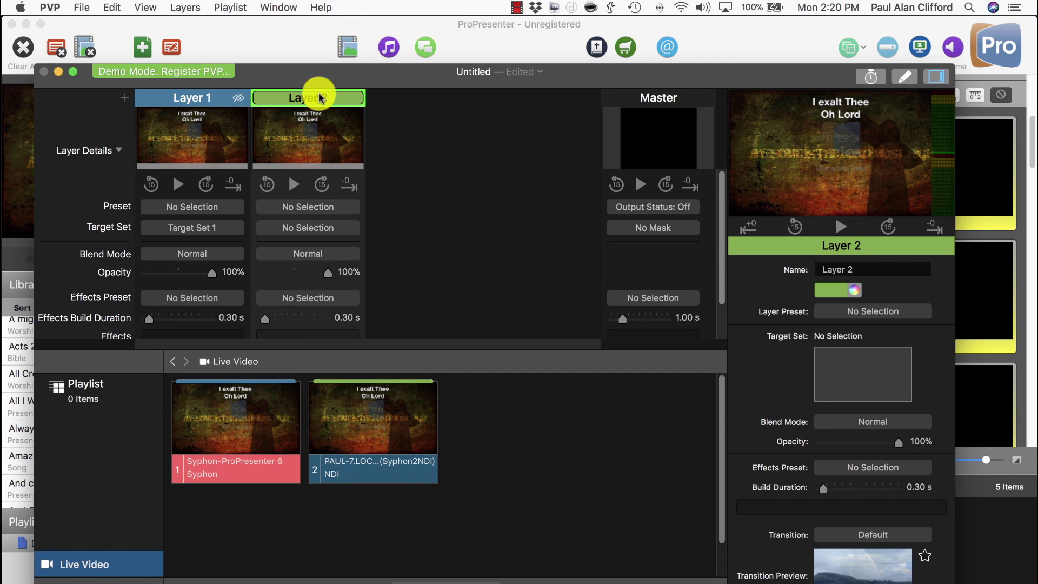
Assign Layer 2 to Target Set 1
left_click(316, 227)
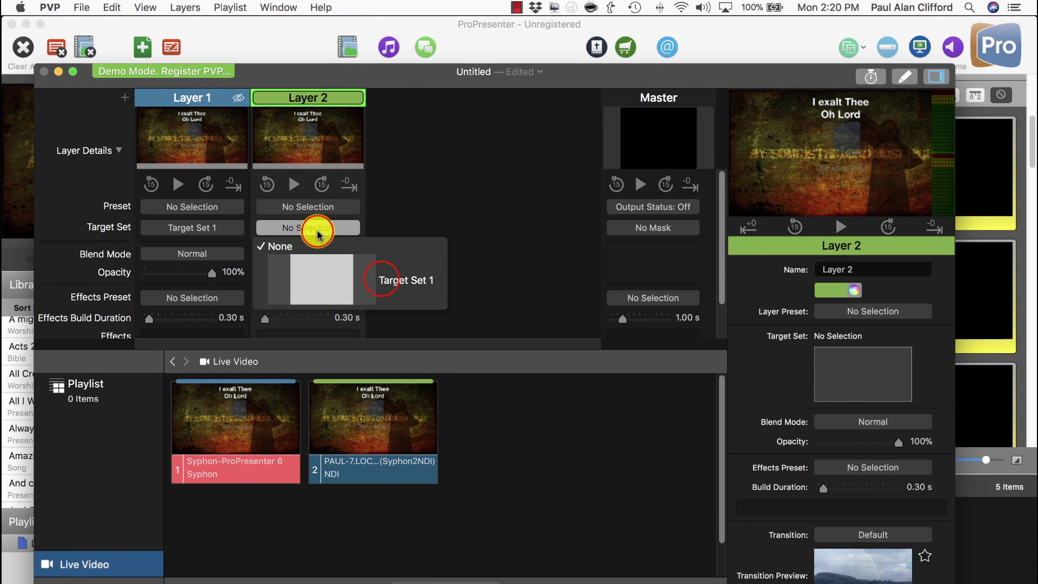
left_click(381, 280)
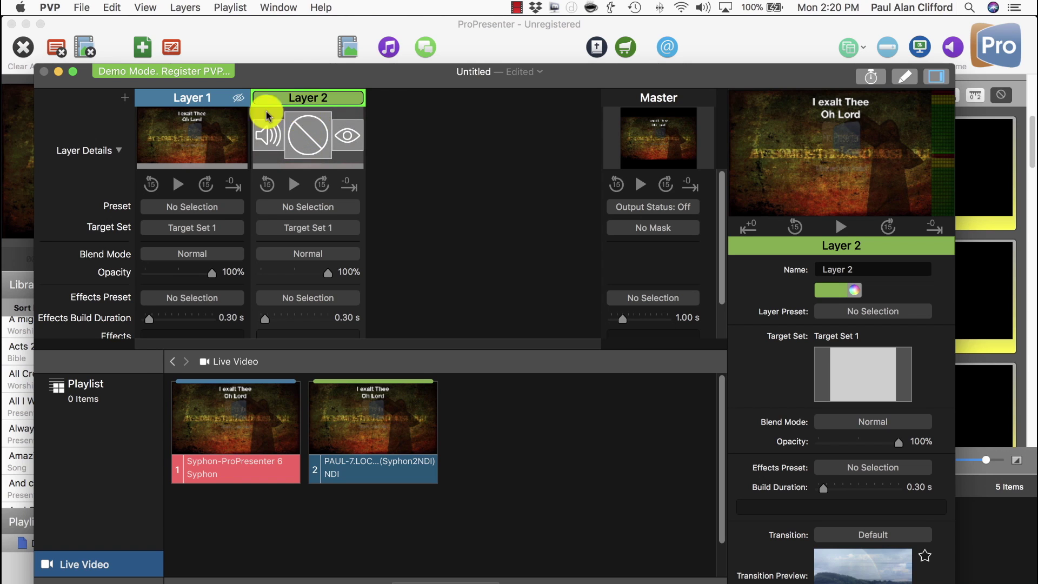
mouse_move(209, 122)
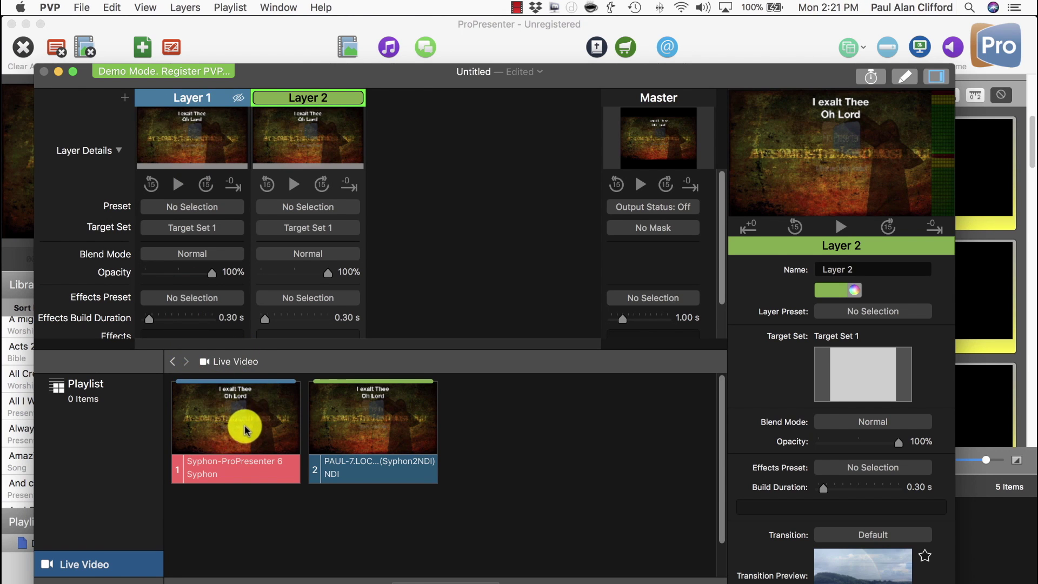
Set playlist item 2's NDI clip input source to the Syphon2NDI device
mouse_move(318, 128)
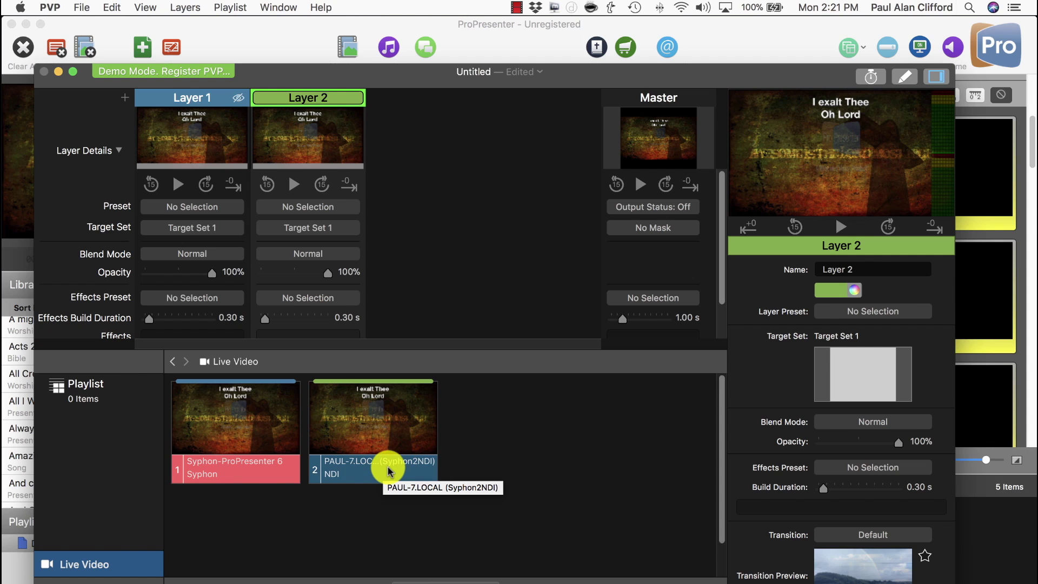
right_click(388, 417)
mouse_move(442, 496)
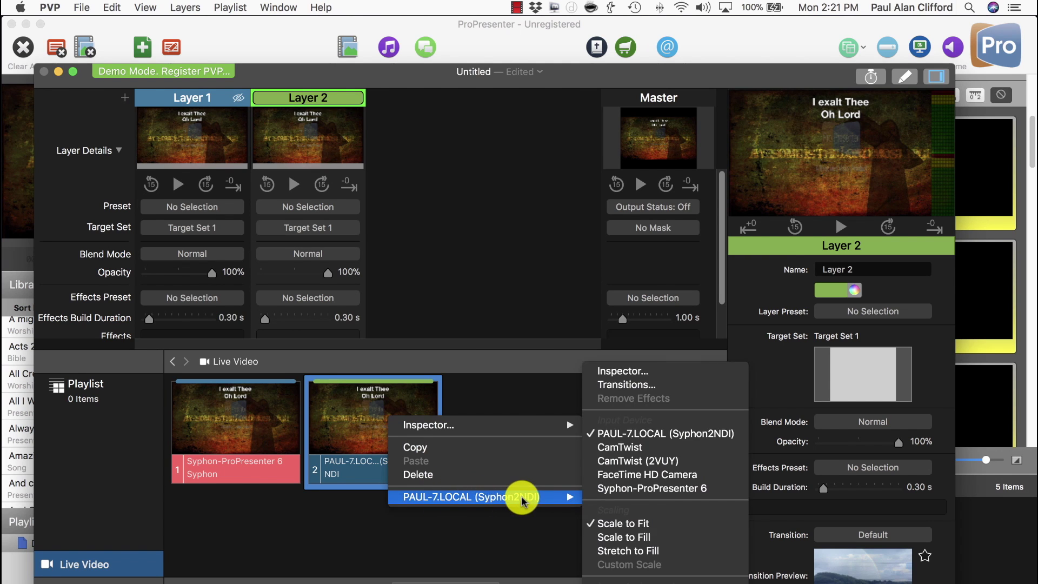
left_click(653, 433)
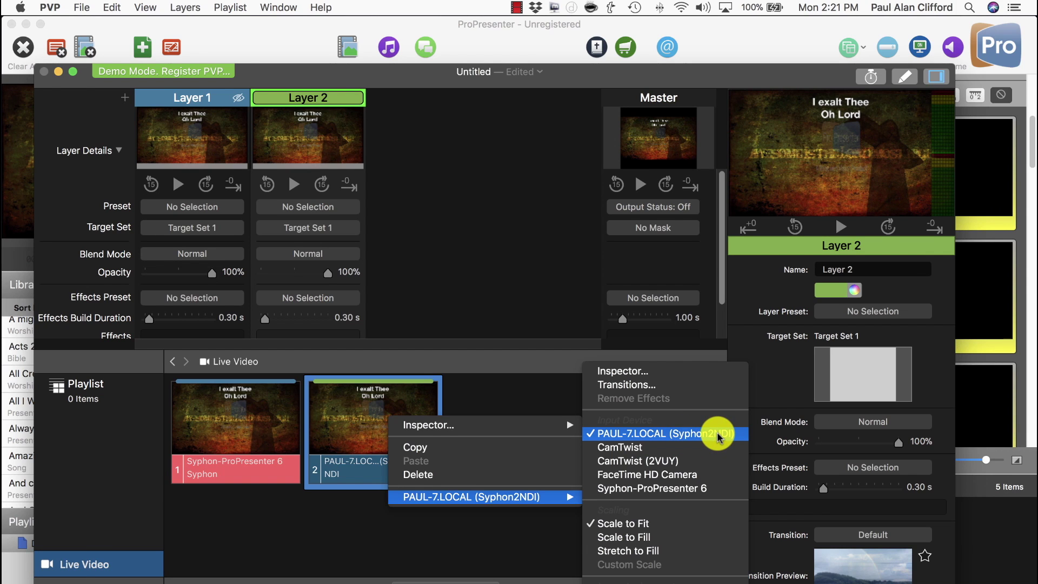
left_click(542, 367)
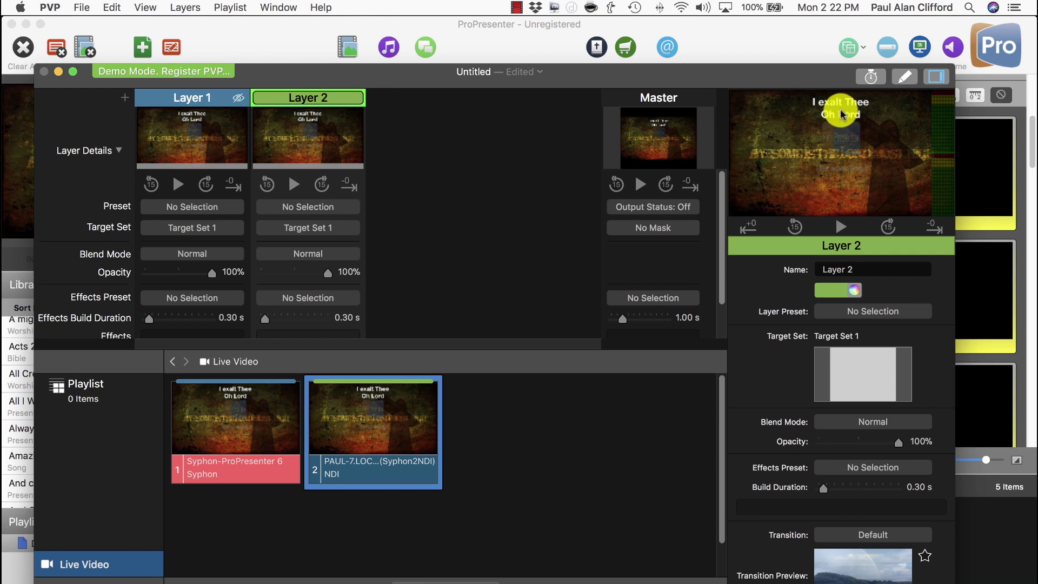
Bring ProPresenter 6 forward and put slide 3, 'I exalt Thee / I exalt Thee', live
left_click(827, 26)
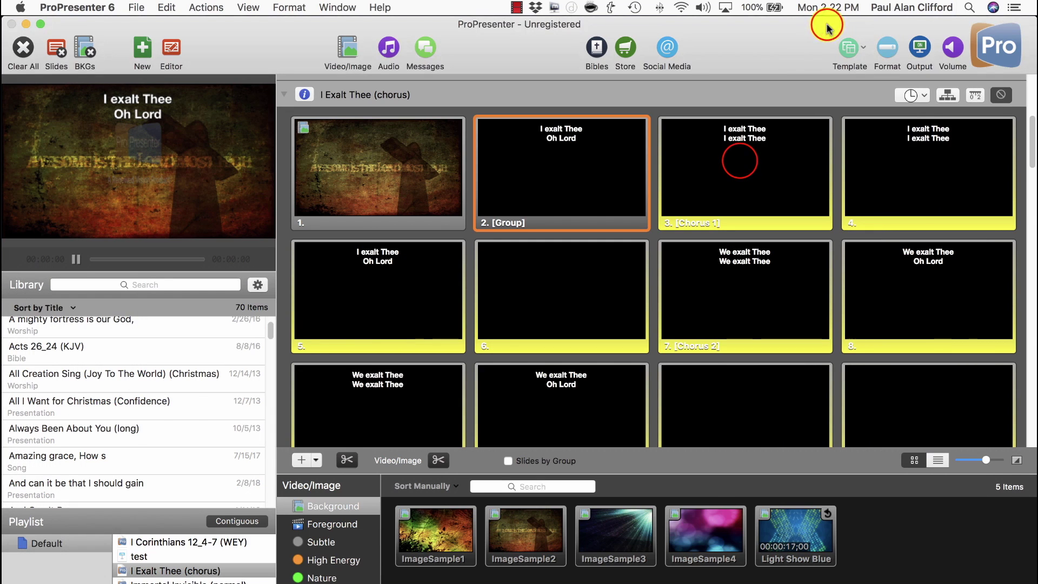
left_click(739, 162)
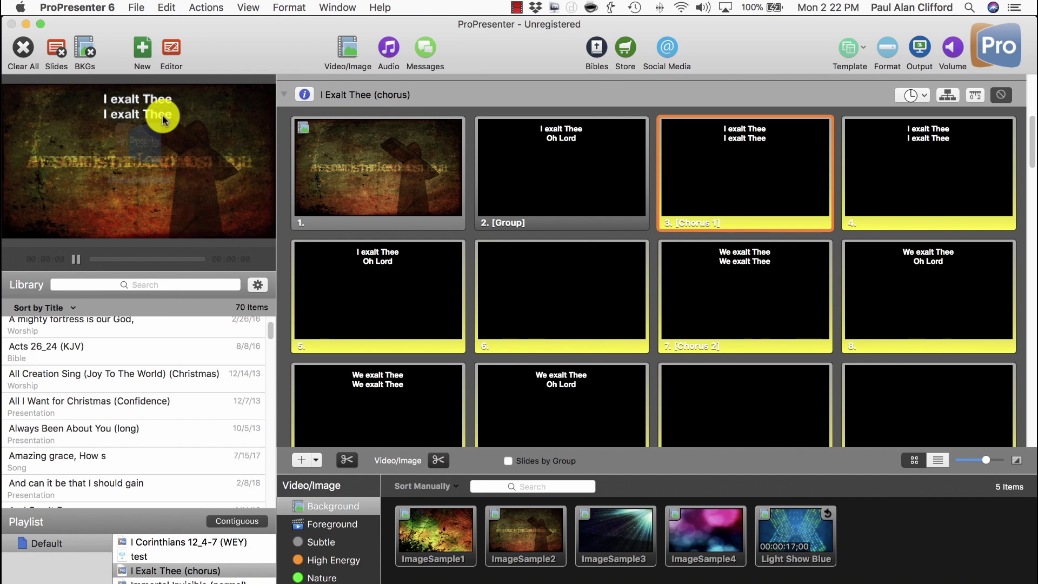
key("super+Tab")
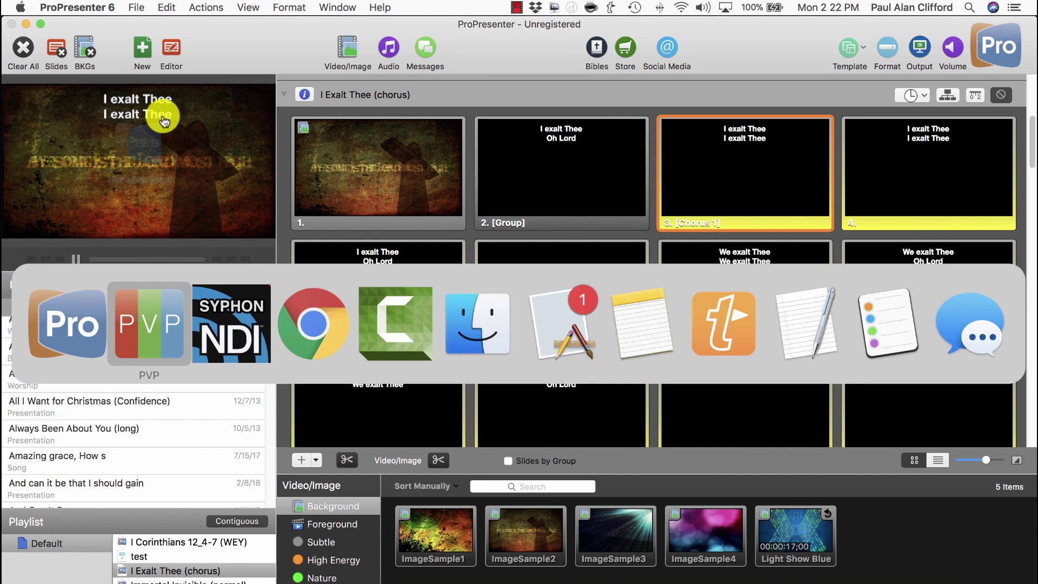